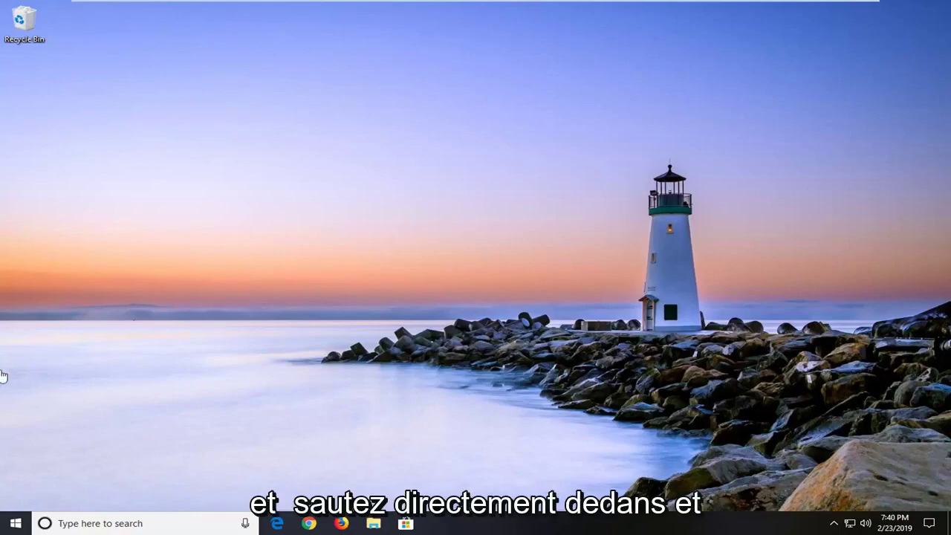
Launch Device Manager by searching 'device manager' in the Start menu
{"action": "left_click", "coordinate": [13, 523]}
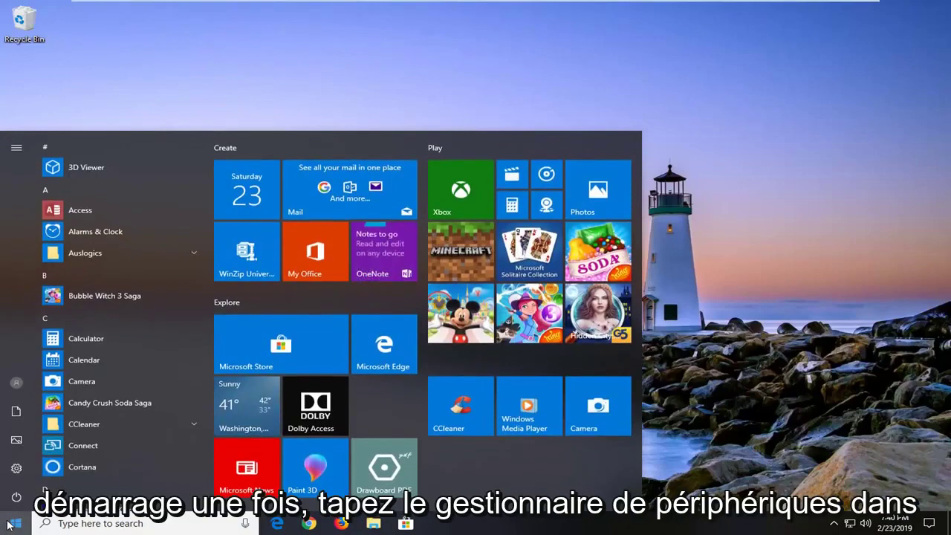
{"action": "type", "text": "d"}
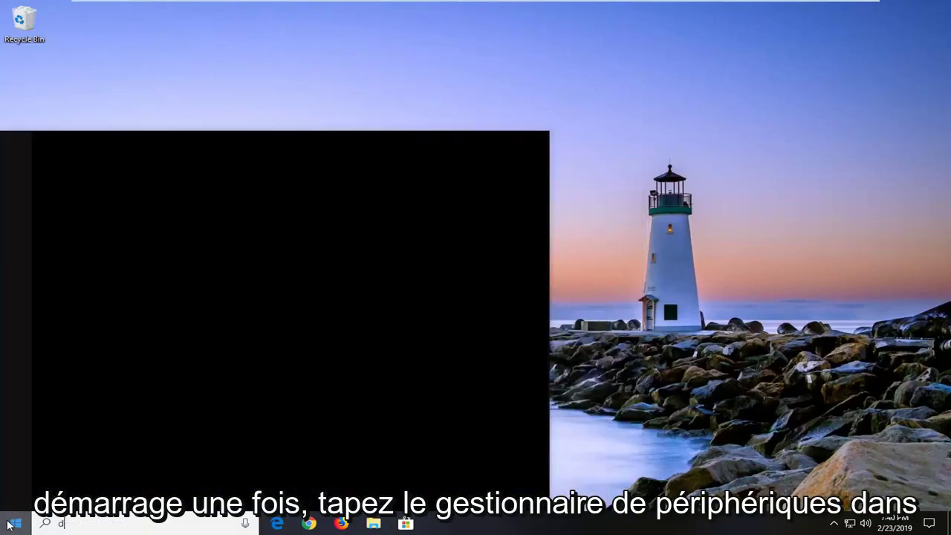
{"action": "type", "text": "evi"}
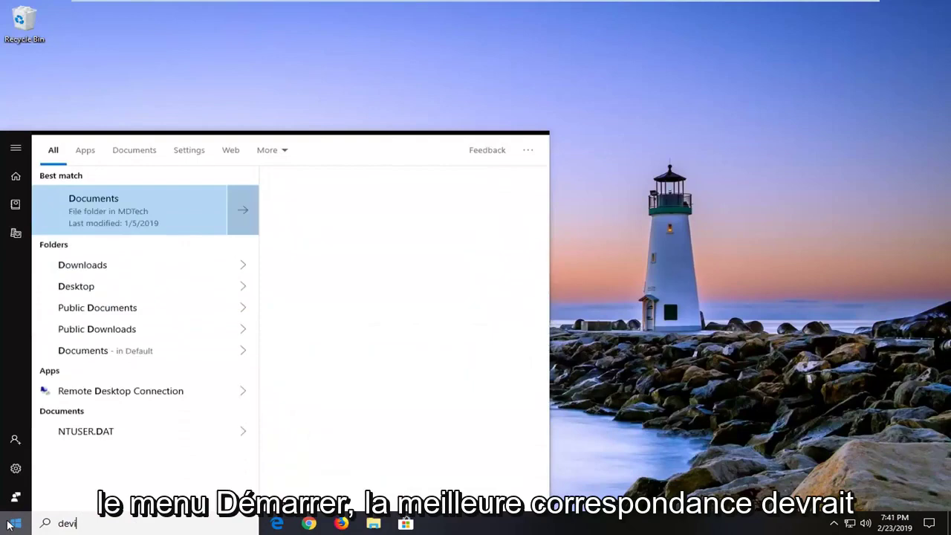
{"action": "type", "text": "ce manager"}
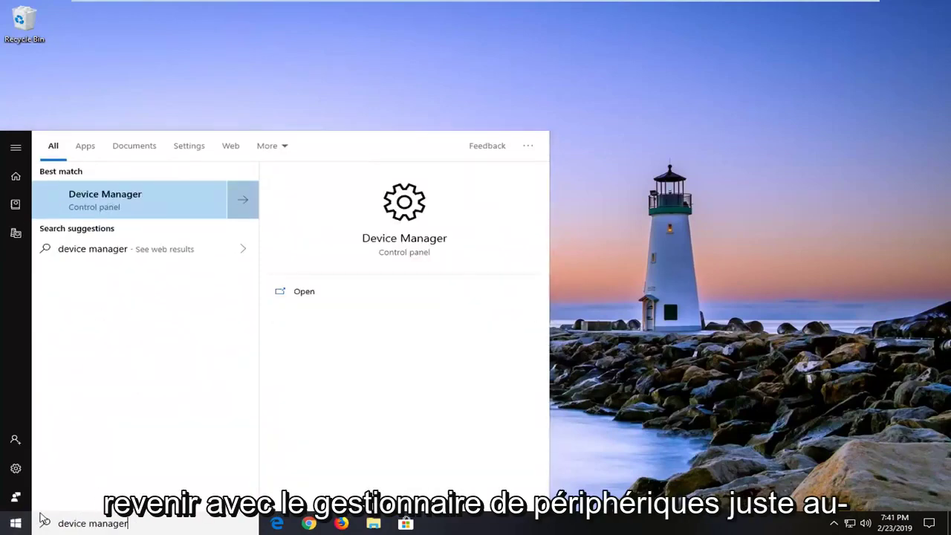
{"action": "left_click", "coordinate": [92, 211]}
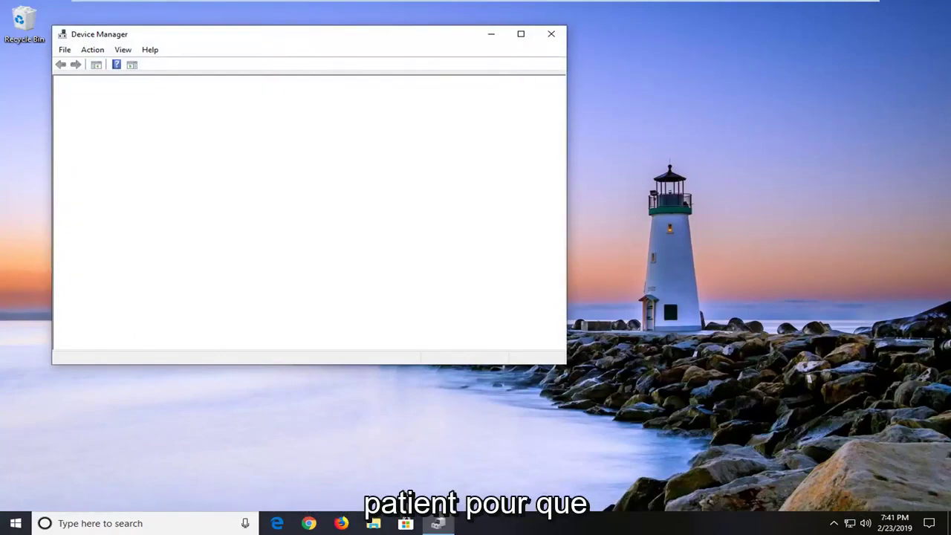
Move and enlarge Device Manager, then expand Universal Serial Bus controllers to reveal the Generic USB Hubs
{"action": "left_click_drag", "start_coordinate": [335, 37], "coordinate": [417, 57]}
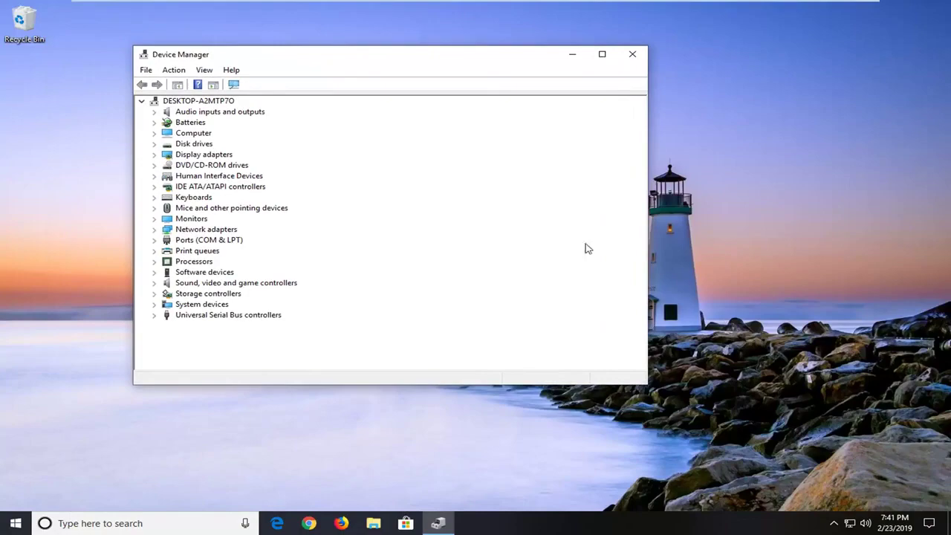
{"action": "left_click_drag", "start_coordinate": [647, 387], "coordinate": [747, 427]}
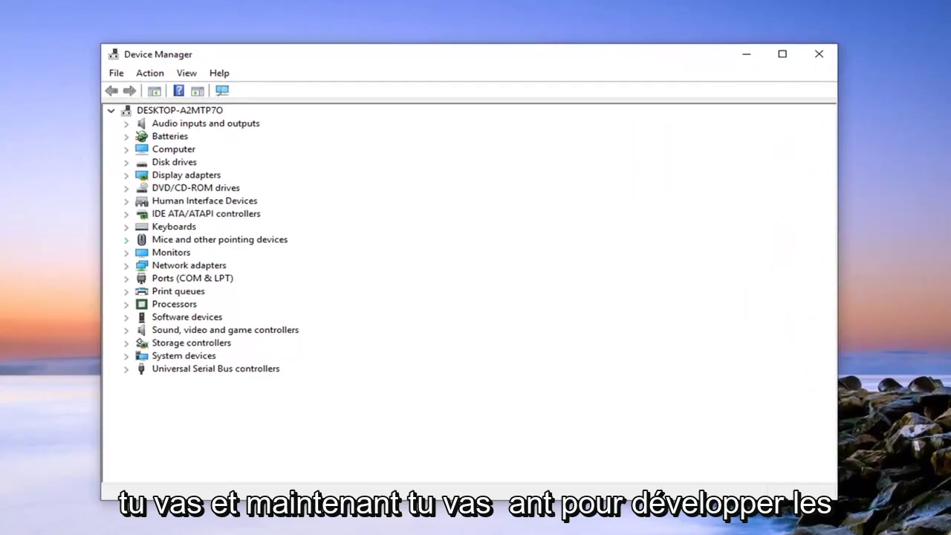
{"action": "left_click", "coordinate": [179, 369]}
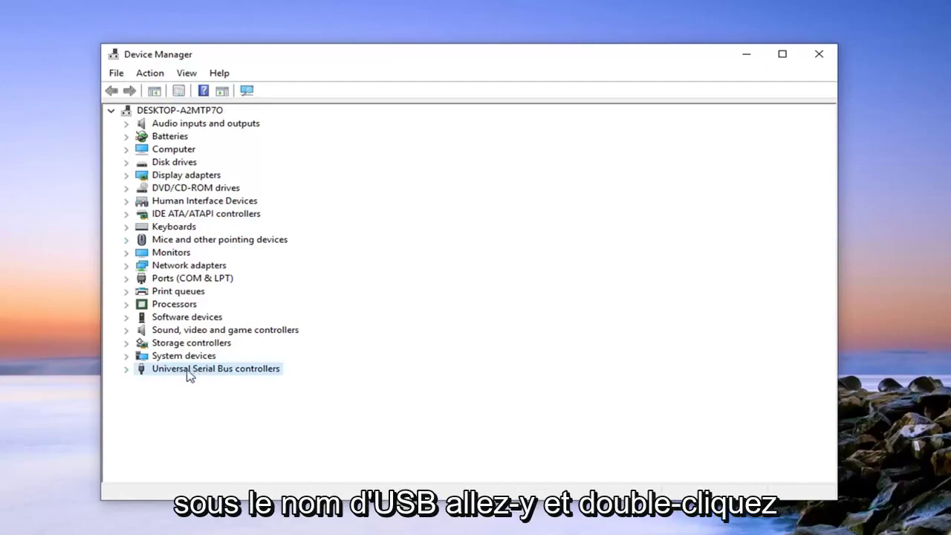
{"action": "left_click", "coordinate": [128, 368]}
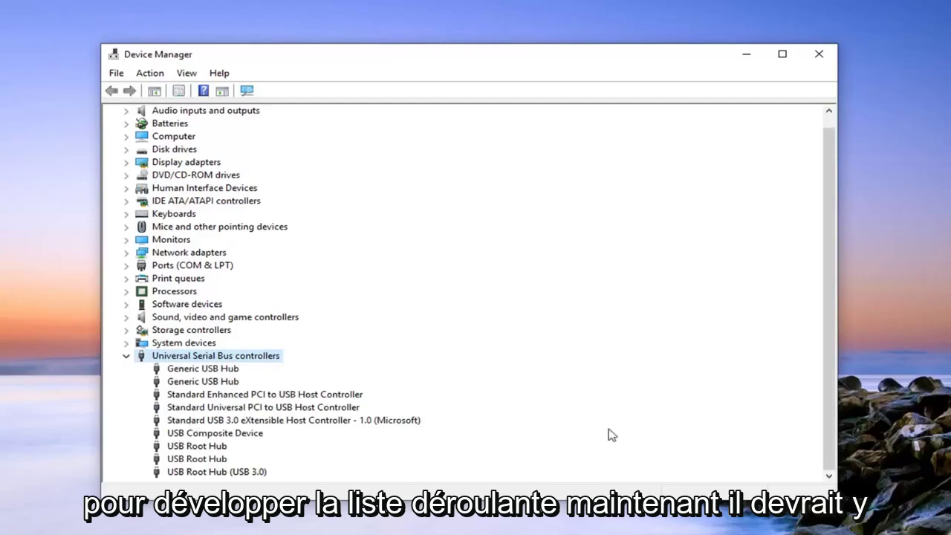
{"action": "left_click", "coordinate": [190, 369]}
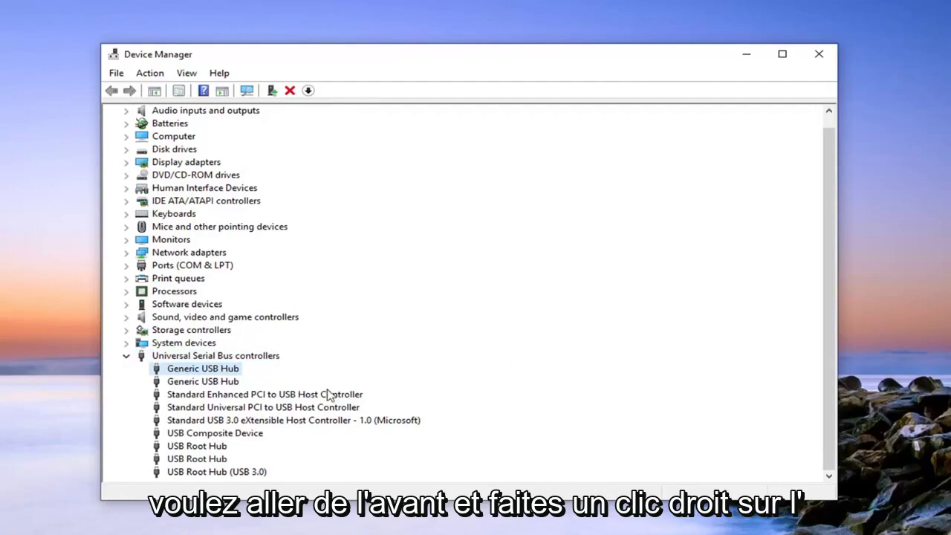
Uninstall both Generic USB Hub devices, confirming Uninstall for each
{"action": "right_click", "coordinate": [182, 375]}
{"action": "left_click", "coordinate": [205, 410]}
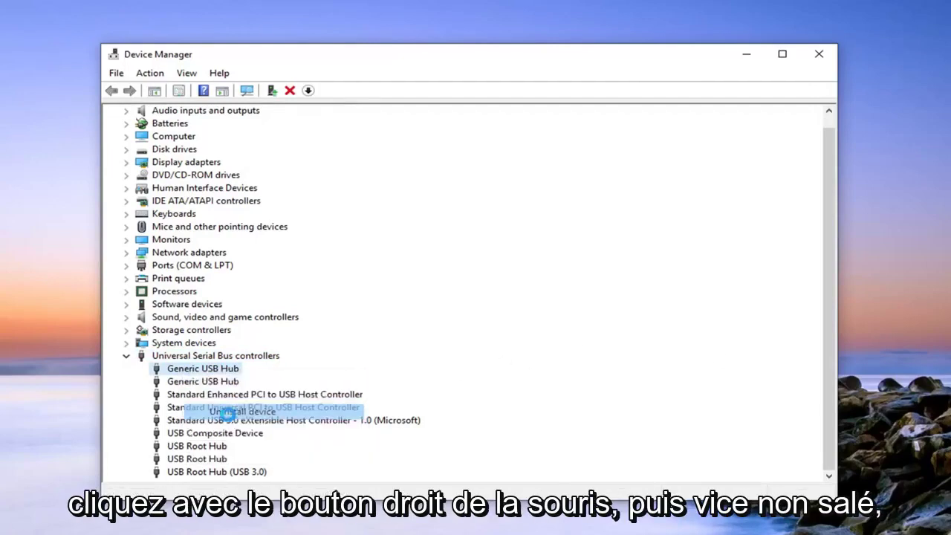
{"action": "left_click", "coordinate": [546, 362]}
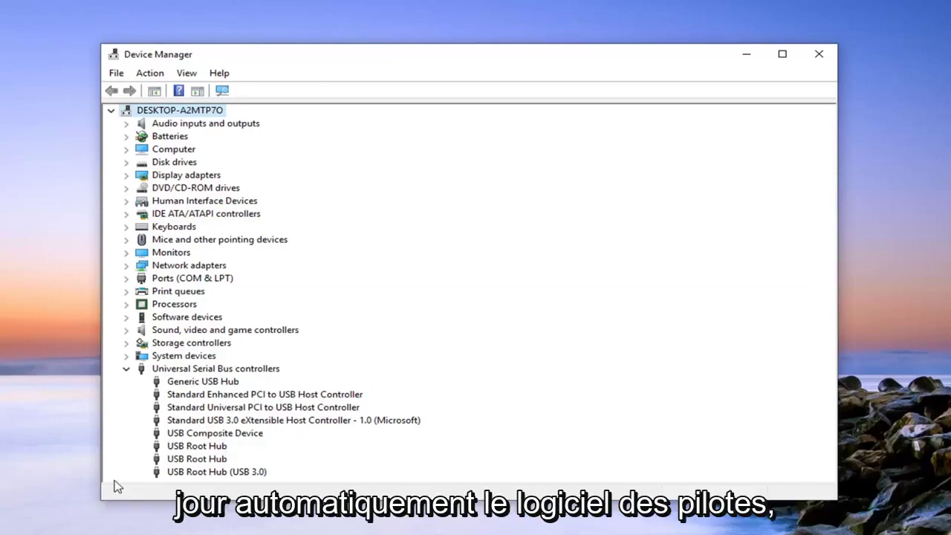
{"action": "left_click", "coordinate": [184, 382]}
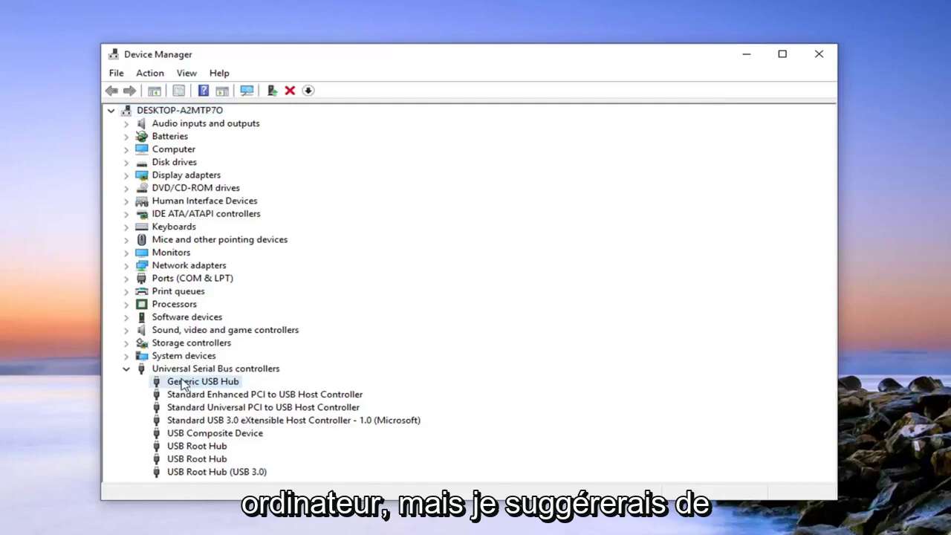
{"action": "right_click", "coordinate": [183, 382]}
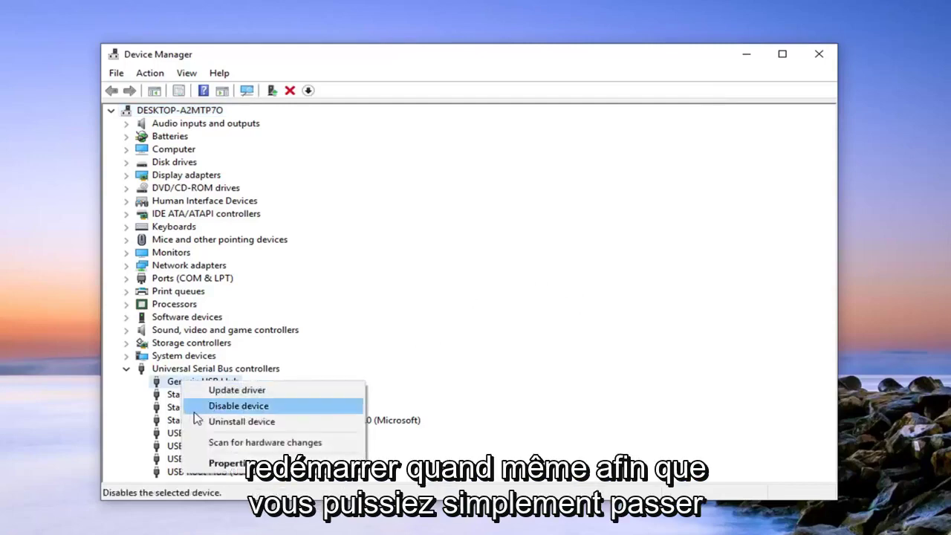
{"action": "left_click", "coordinate": [273, 420]}
{"action": "left_click", "coordinate": [535, 361]}
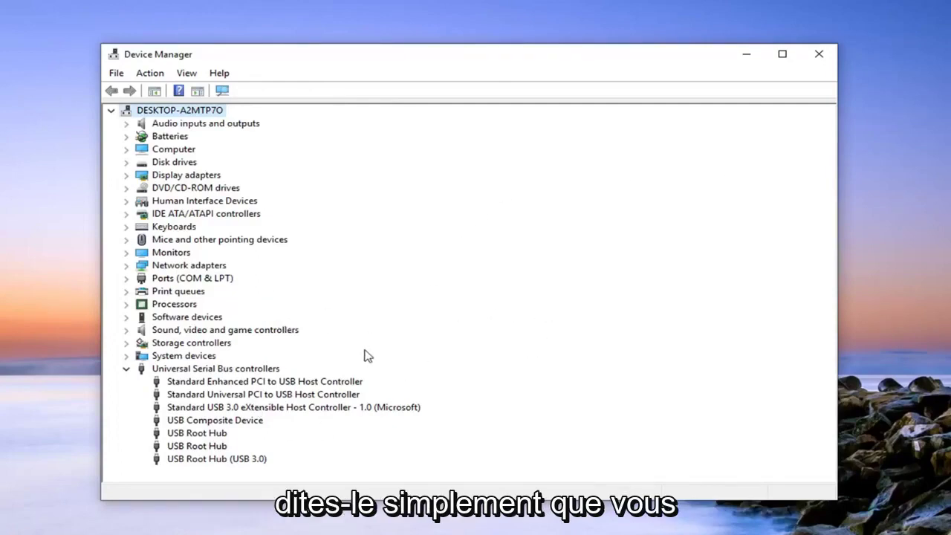
{"action": "left_click", "coordinate": [257, 381]}
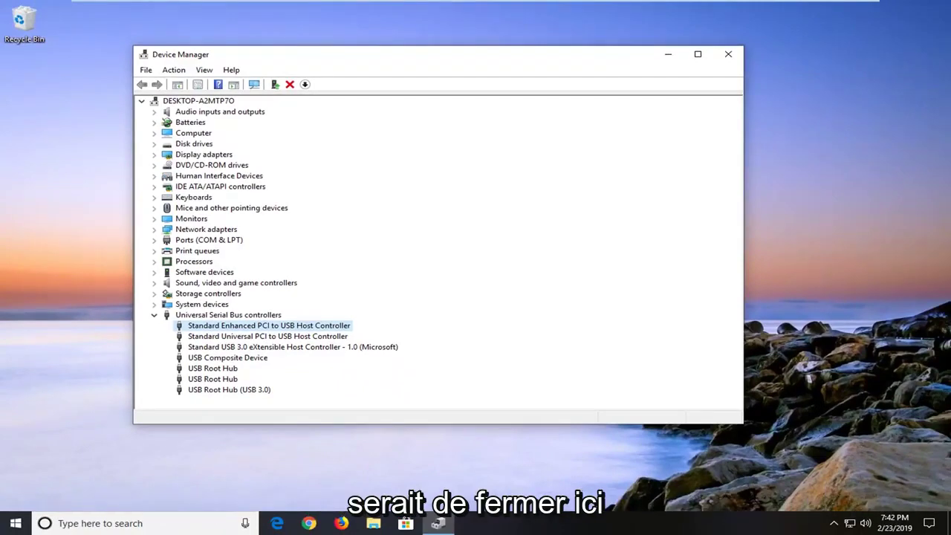
Close Device Manager with Alt+F4 and search the Start menu for 'power options'
{"action": "key", "text": "alt+F4"}
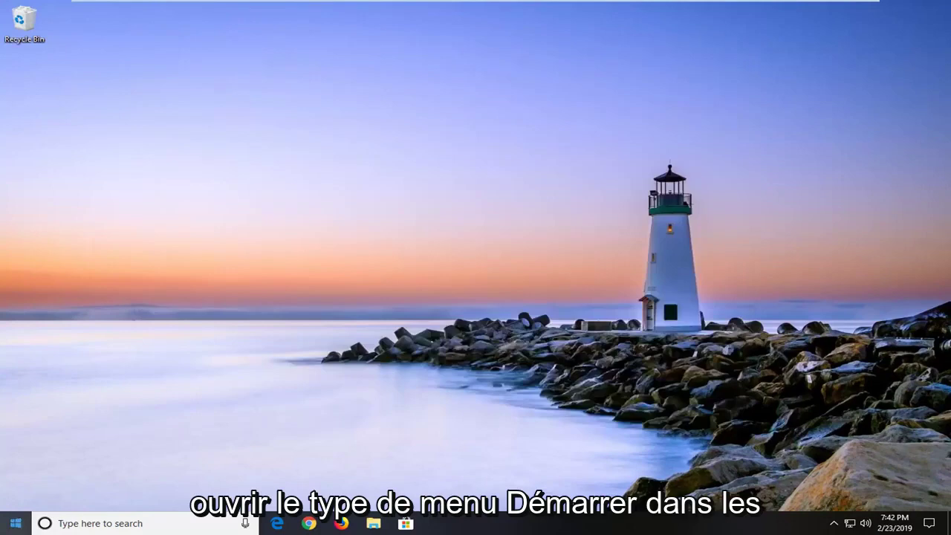
{"action": "left_click", "coordinate": [6, 531]}
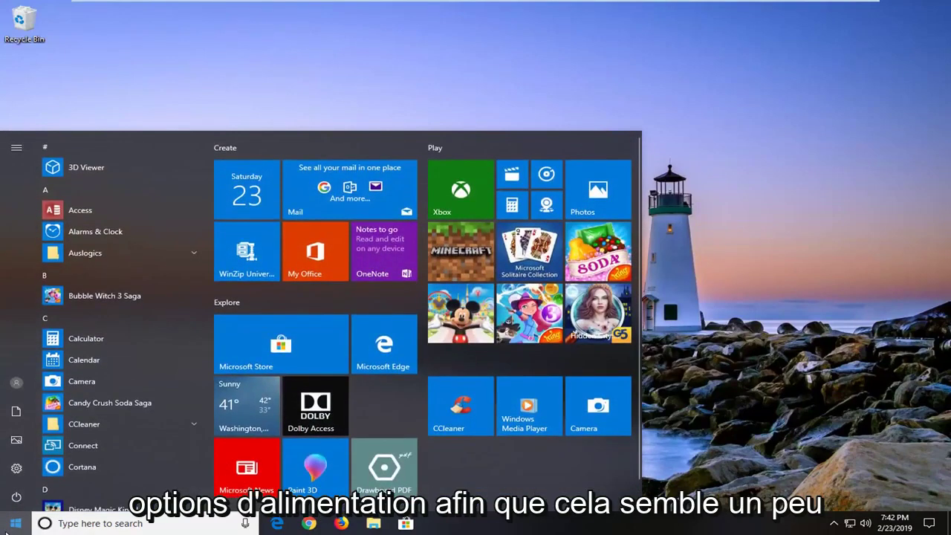
{"action": "left_click", "coordinate": [77, 524]}
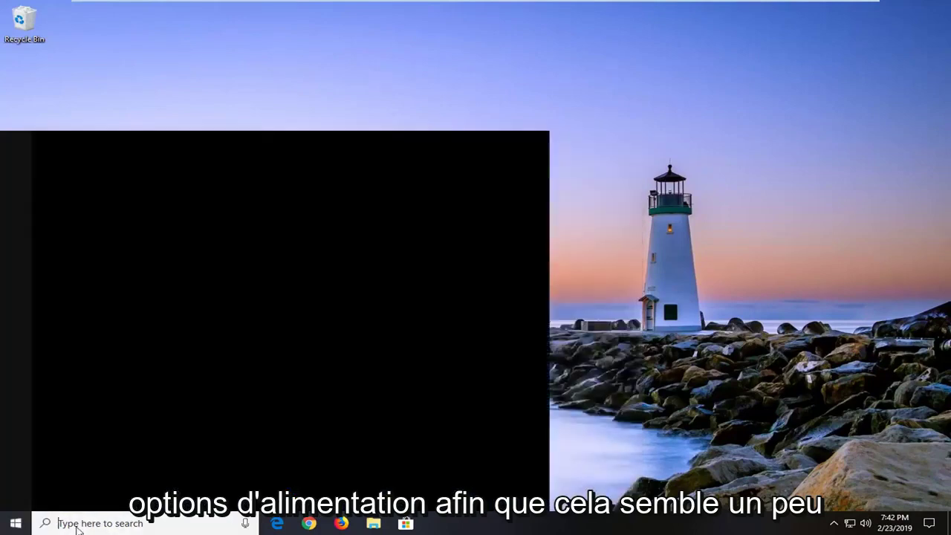
{"action": "type", "text": "powe"}
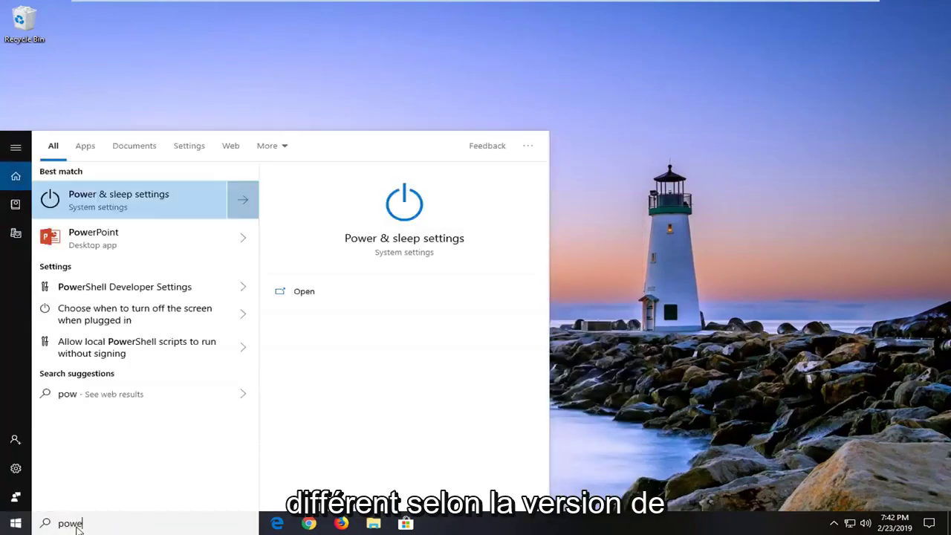
{"action": "type", "text": "r options"}
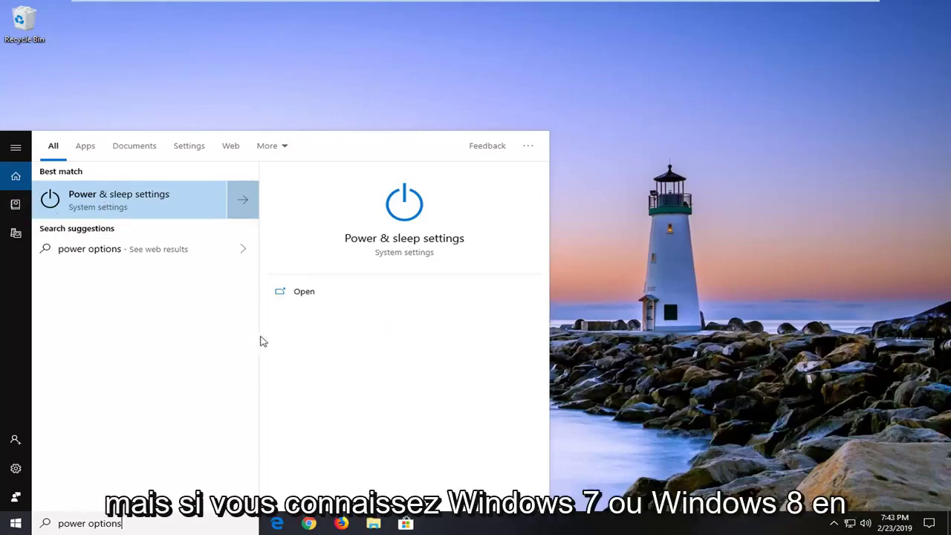
Go from Power & sleep settings to Additional power settings in Control Panel
{"action": "left_click", "coordinate": [156, 197]}
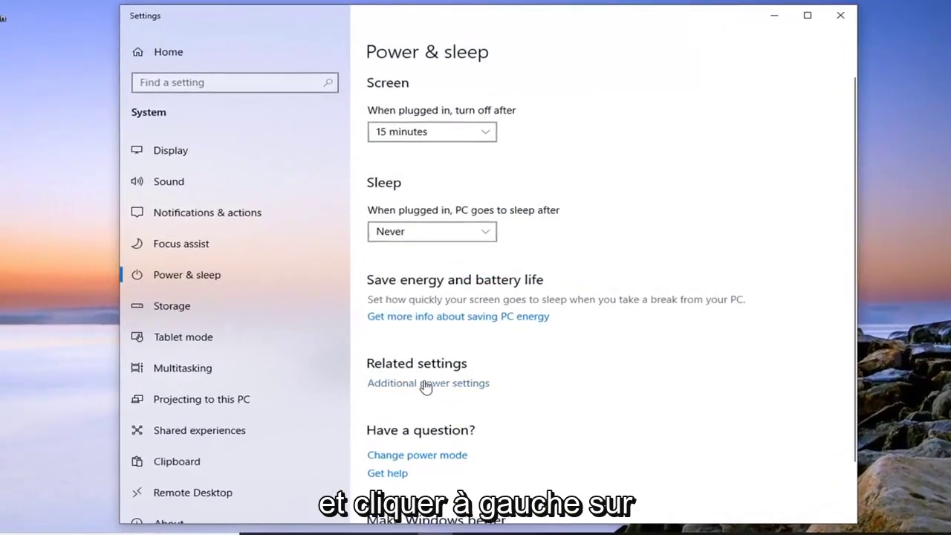
{"action": "left_click", "coordinate": [428, 382]}
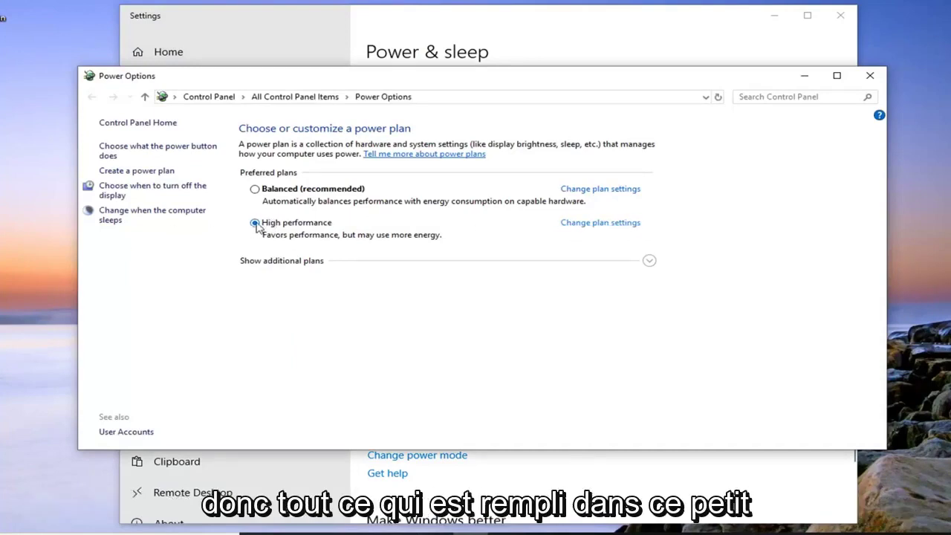
In High performance advanced settings, change Turn off hard disk after from 20 minutes to Never
{"action": "left_click", "coordinate": [588, 224]}
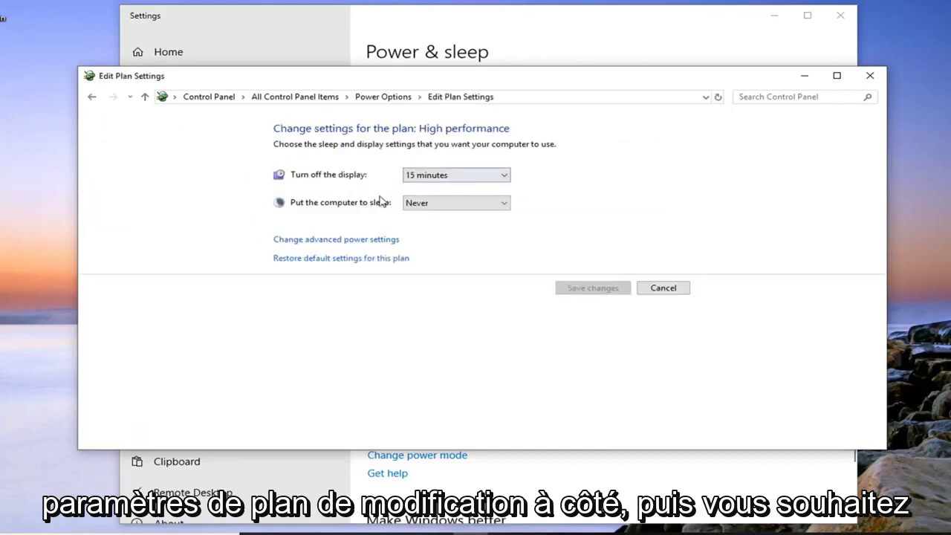
{"action": "left_click", "coordinate": [328, 239]}
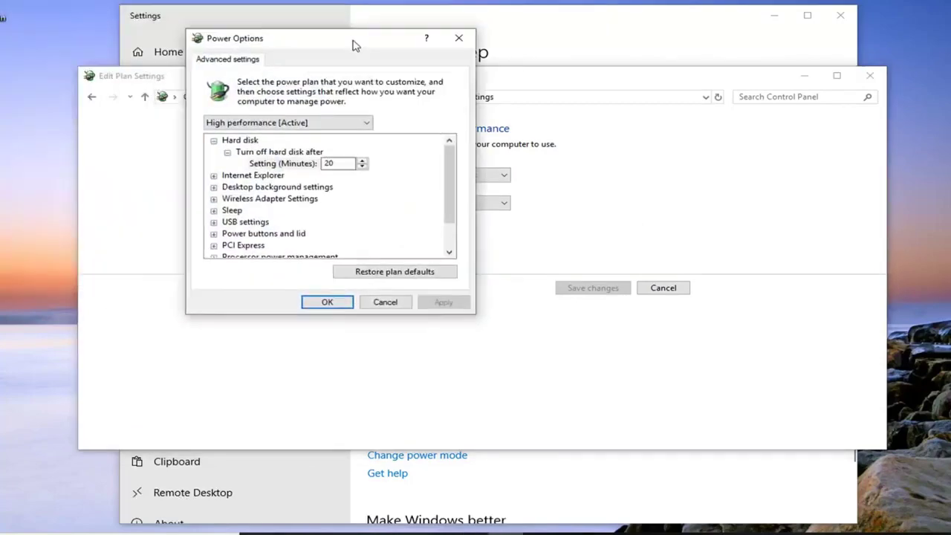
{"action": "left_click_drag", "start_coordinate": [353, 45], "coordinate": [453, 69]}
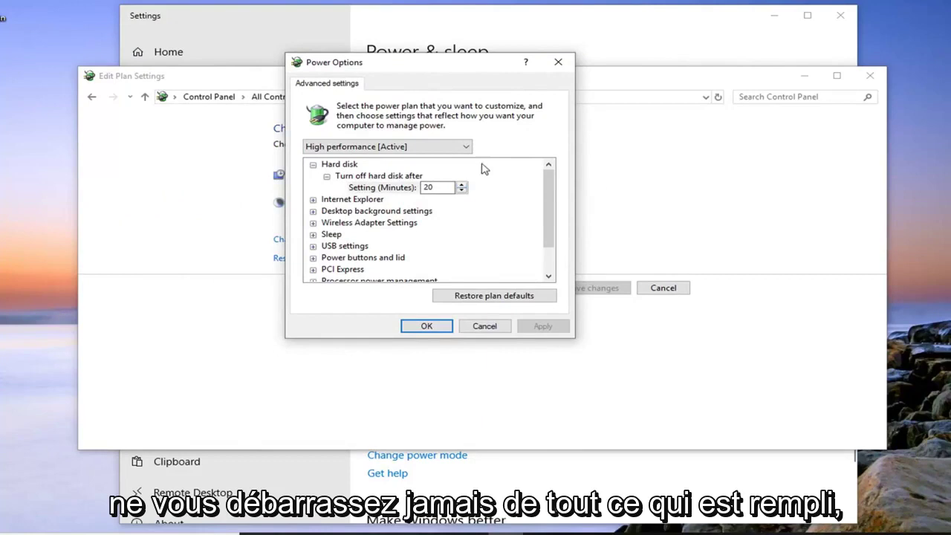
{"action": "left_click", "coordinate": [373, 190]}
{"action": "key", "text": "BackSpace"}
{"action": "type", "text": "NEVER"}
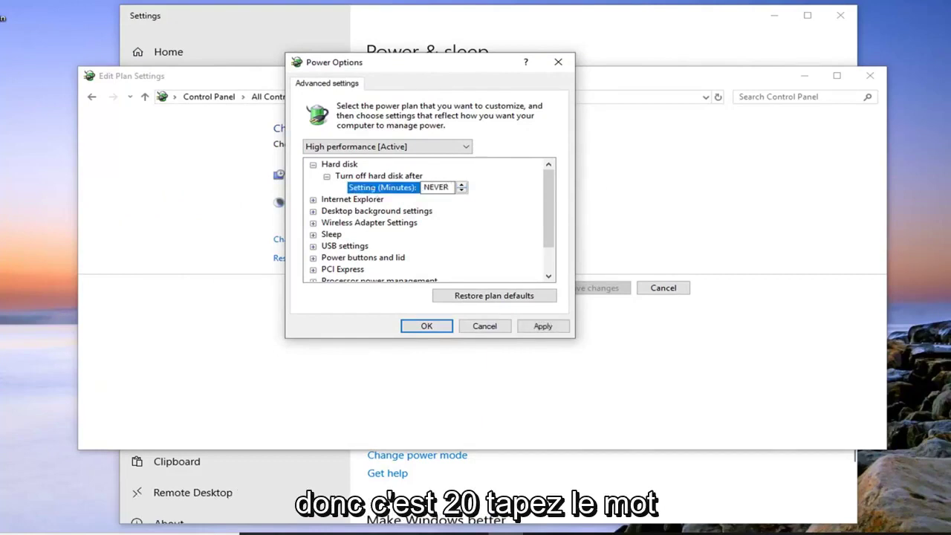
{"action": "left_click", "coordinate": [377, 198]}
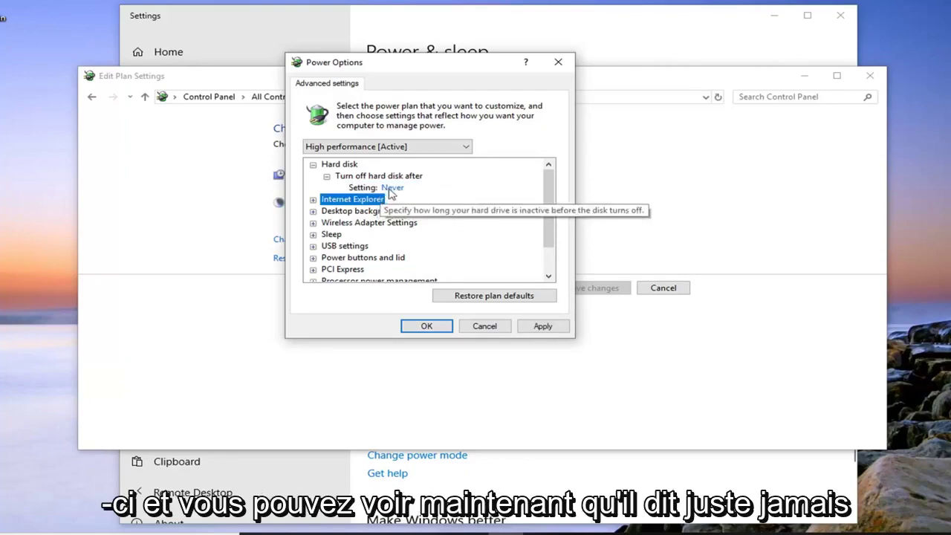
{"action": "left_click", "coordinate": [391, 190]}
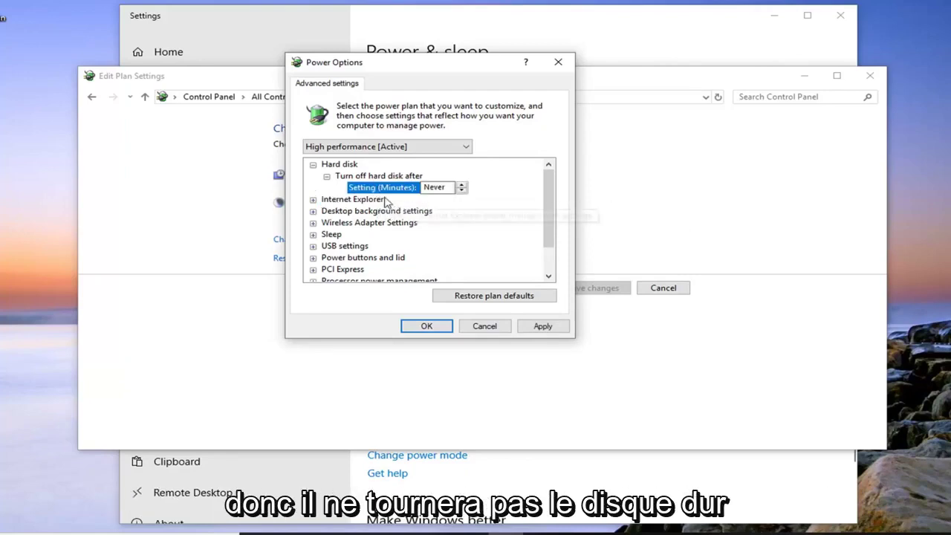
{"action": "left_click", "coordinate": [372, 199]}
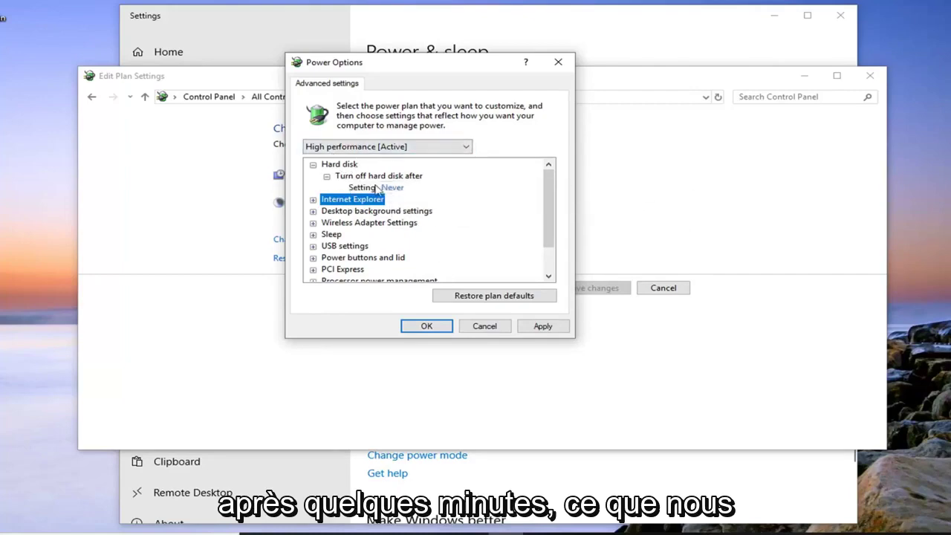
Apply and confirm the hard disk change, then close the Edit Plan Settings and Settings windows
{"action": "left_click", "coordinate": [545, 328]}
{"action": "left_click", "coordinate": [437, 329]}
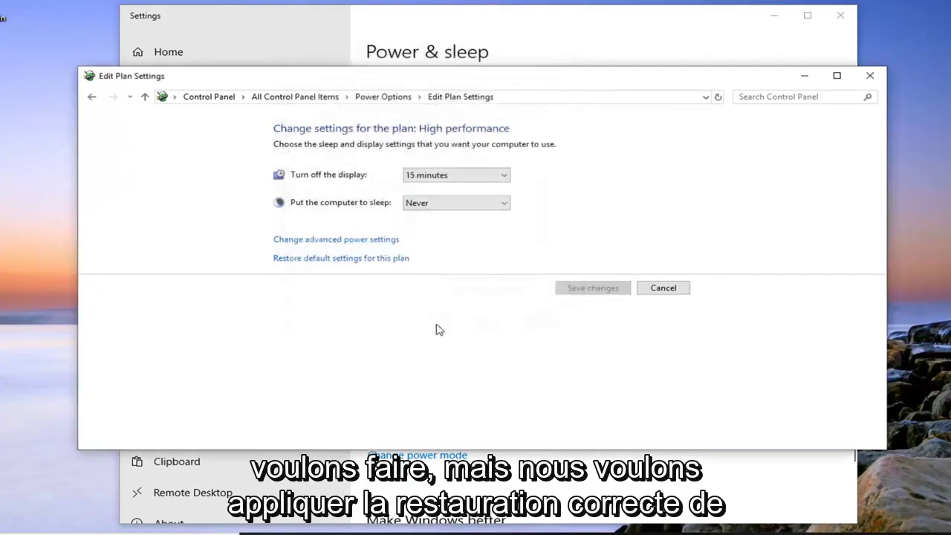
{"action": "left_click", "coordinate": [870, 75]}
{"action": "left_click", "coordinate": [840, 15]}
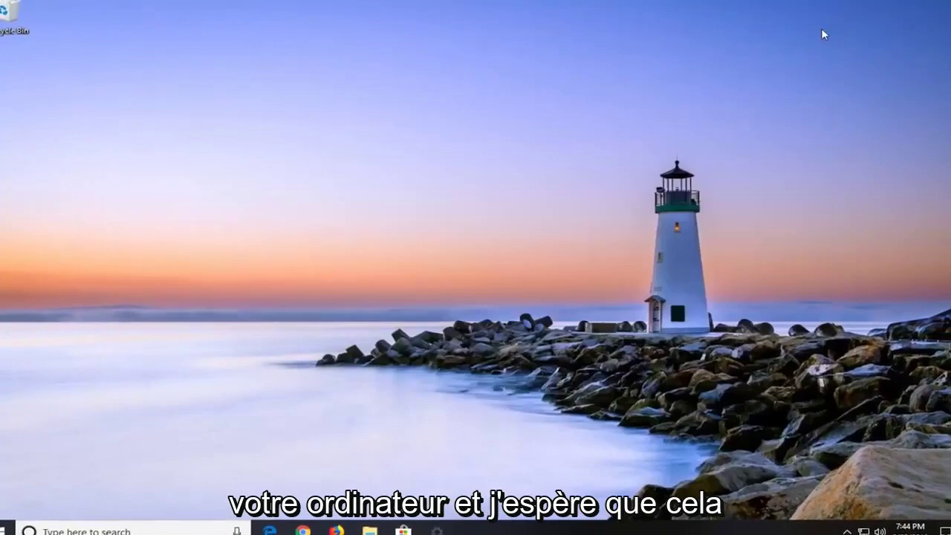